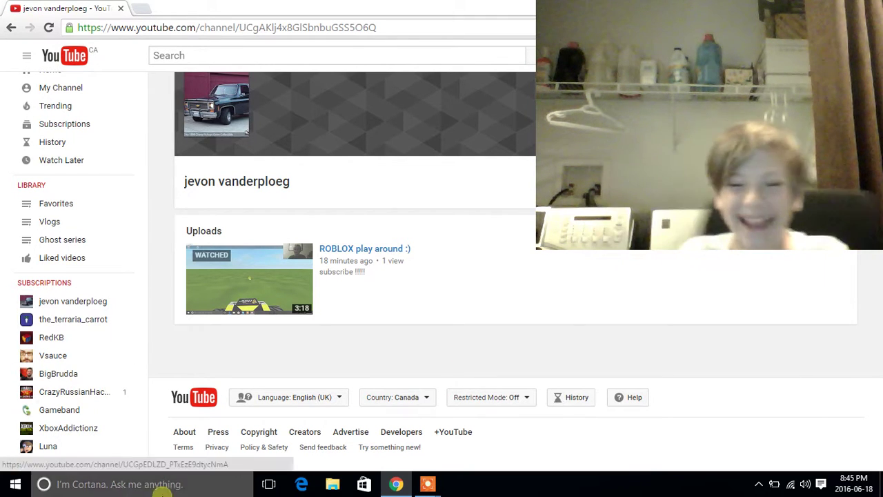
- Bring up the Icecream Screen Recorder control panel over the friend's channel page
click(428, 483)
click(394, 432)
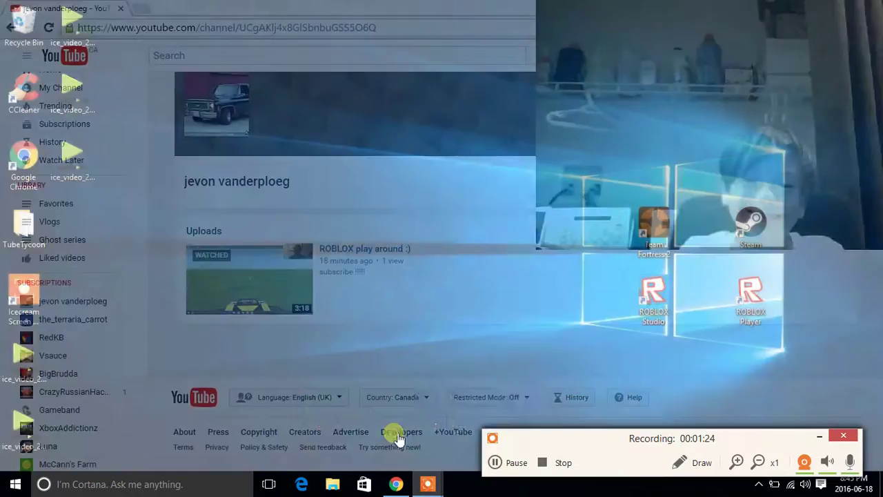